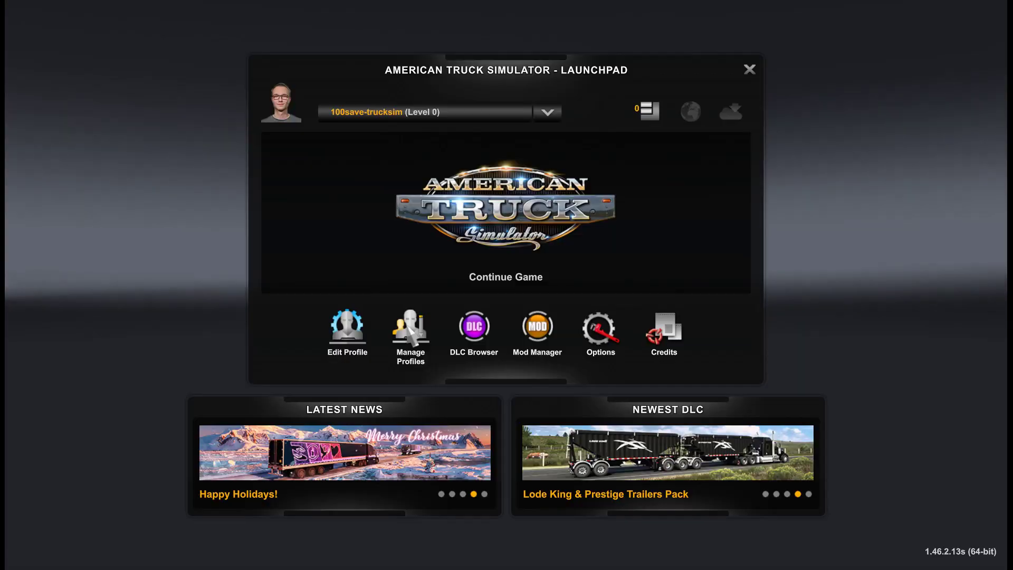
# Step: Start a new player profile named 'trucksim-jan23'
pyautogui.click(410, 331)
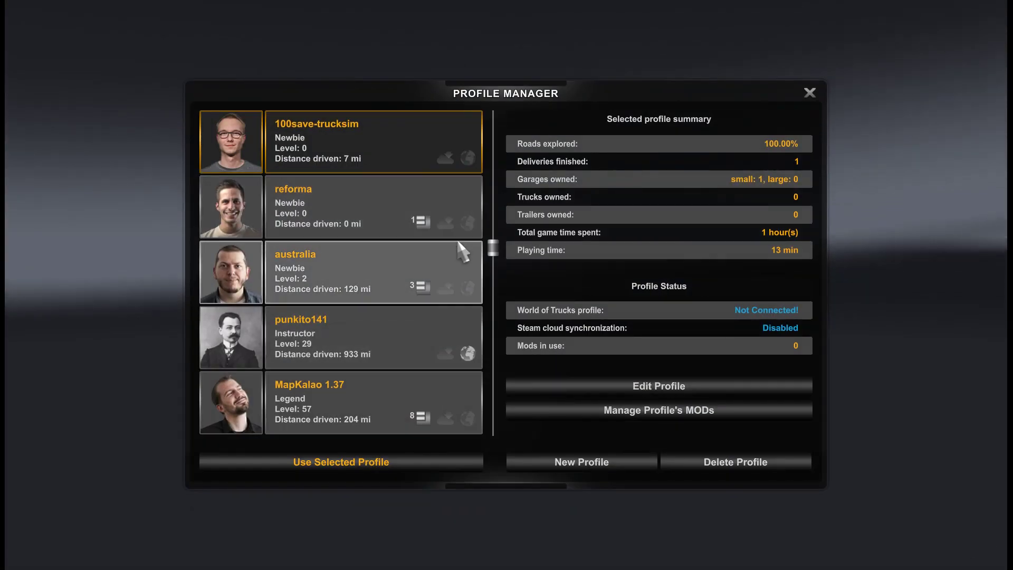
pyautogui.click(572, 460)
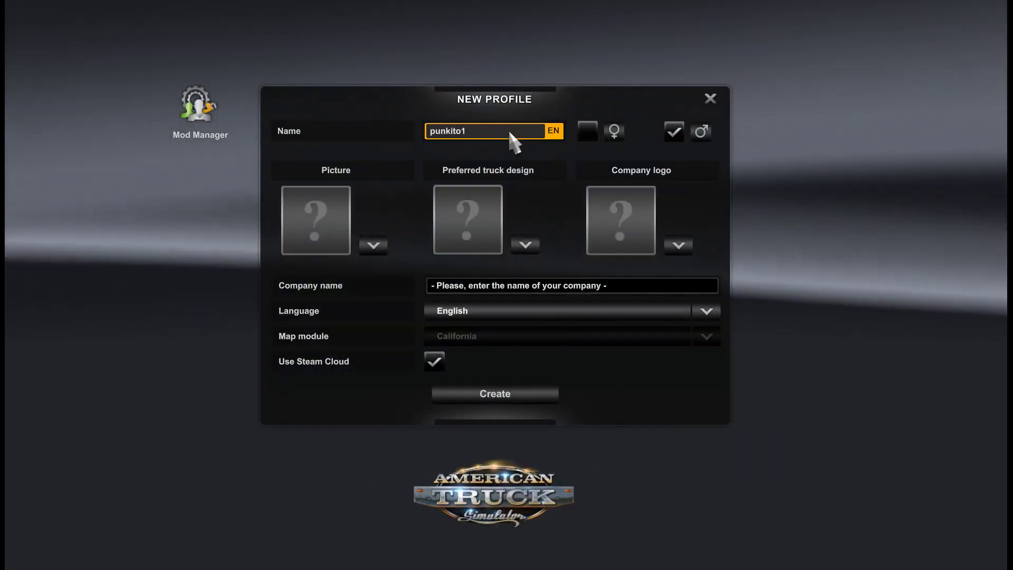
pyautogui.click(509, 132)
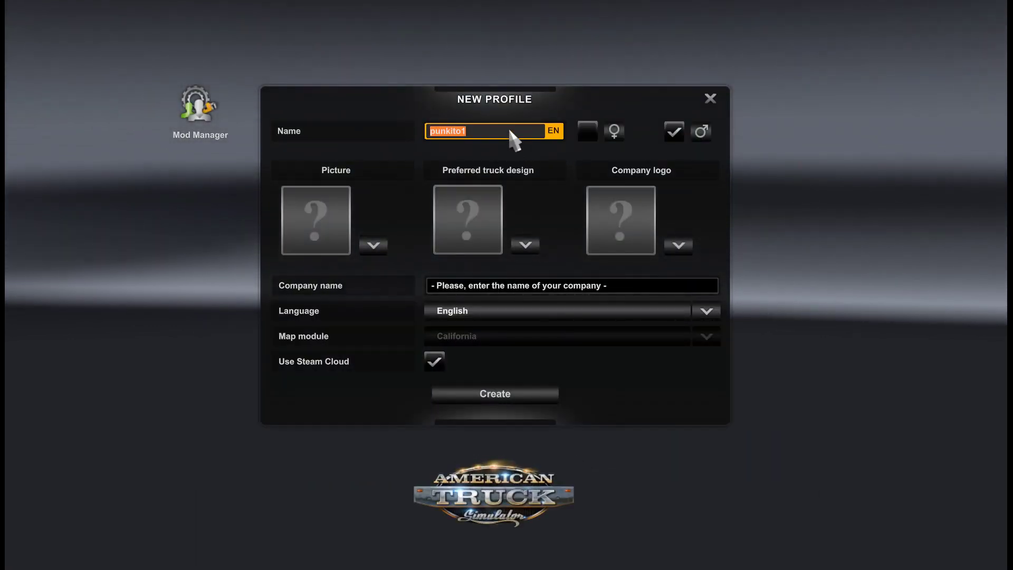
pyautogui.write('trucksim')
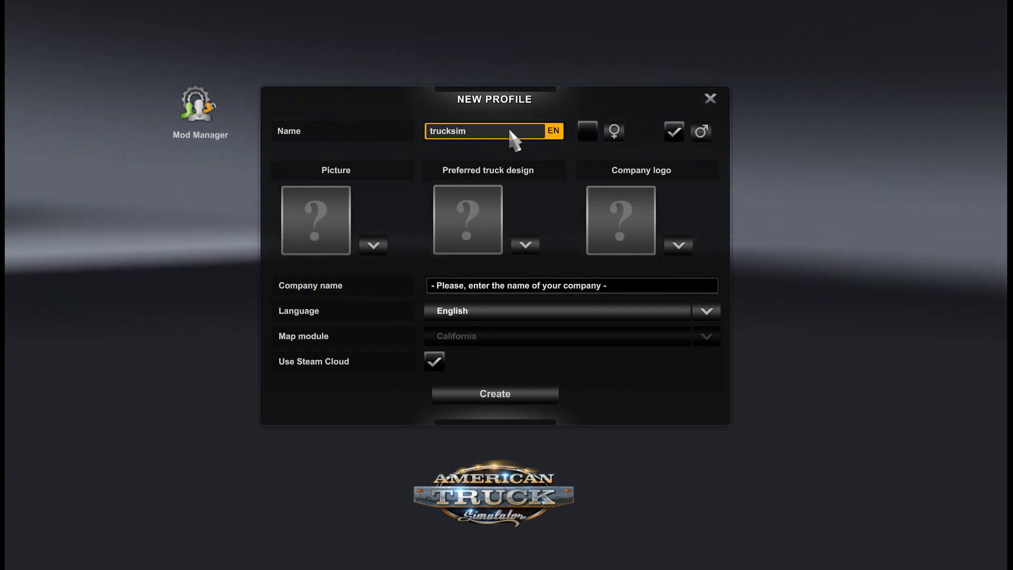
pyautogui.write('-jan23')
# Step: Choose a face portrait, blue truck and star logo, name the company 'trucksim', and turn off Steam Cloud
pyautogui.click(373, 245)
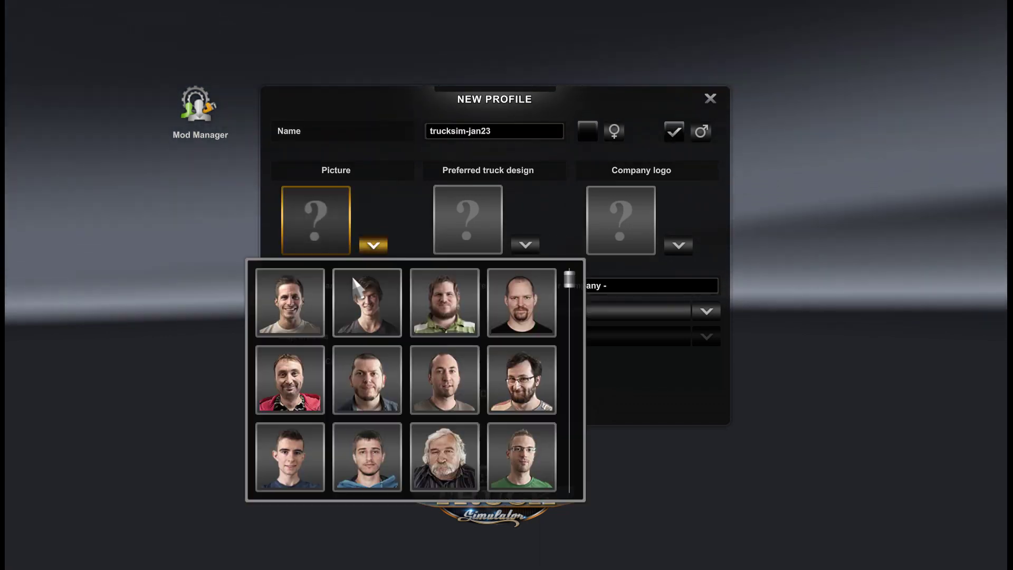
pyautogui.click(352, 285)
pyautogui.click(525, 245)
pyautogui.click(583, 300)
pyautogui.click(678, 245)
pyautogui.click(656, 310)
pyautogui.click(590, 292)
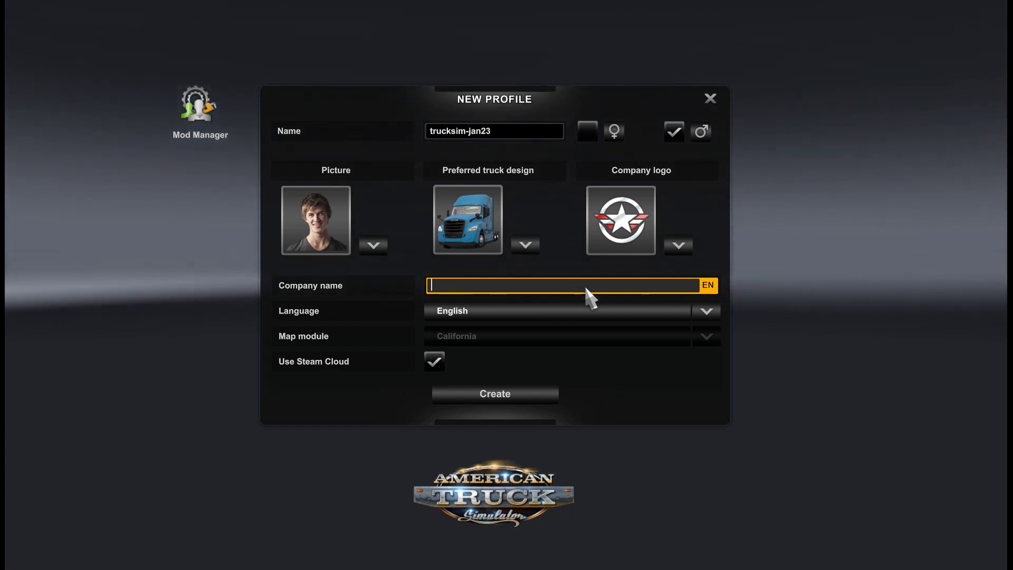
pyautogui.write('truck')
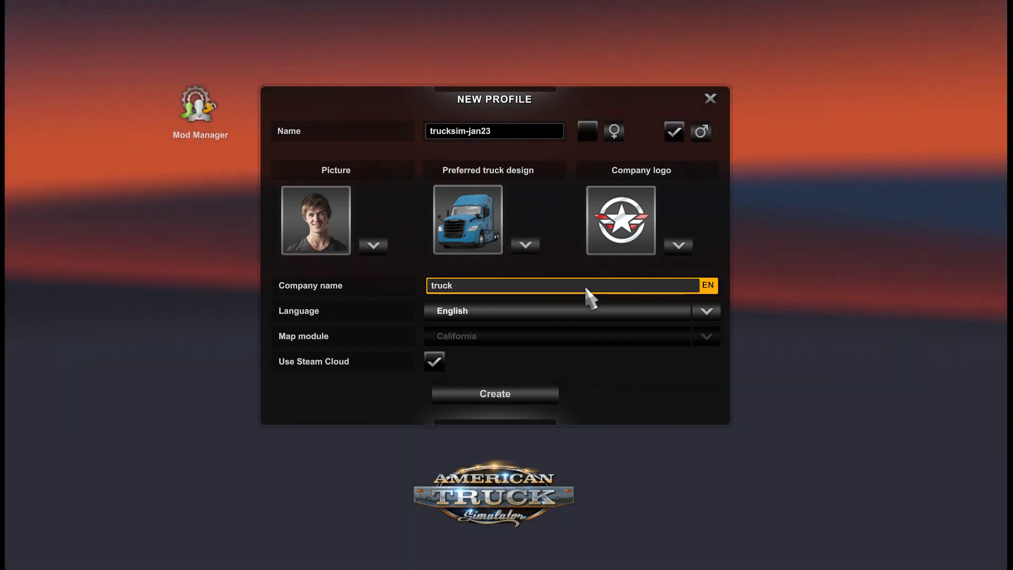
pyautogui.write('sim')
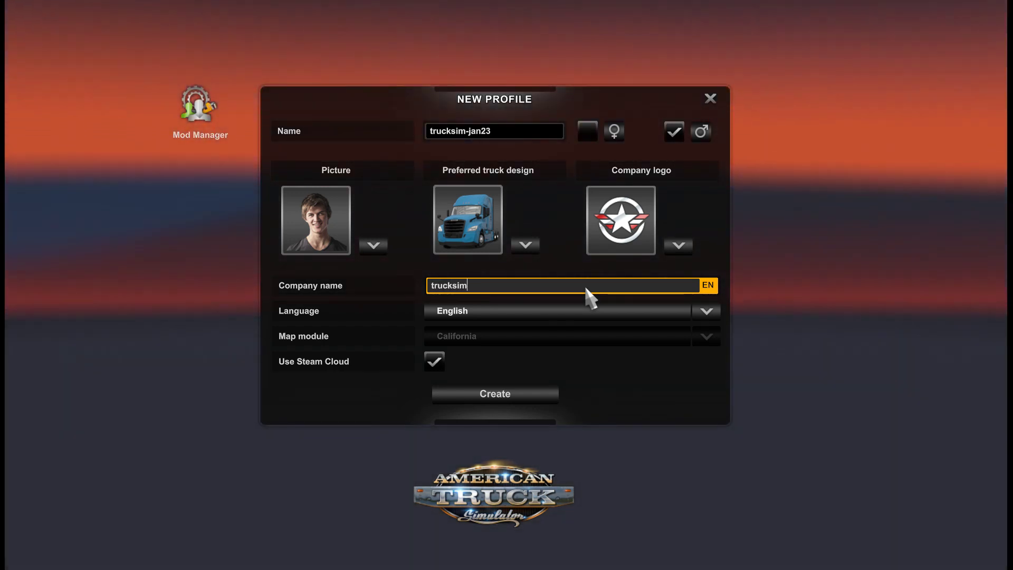
pyautogui.click(439, 360)
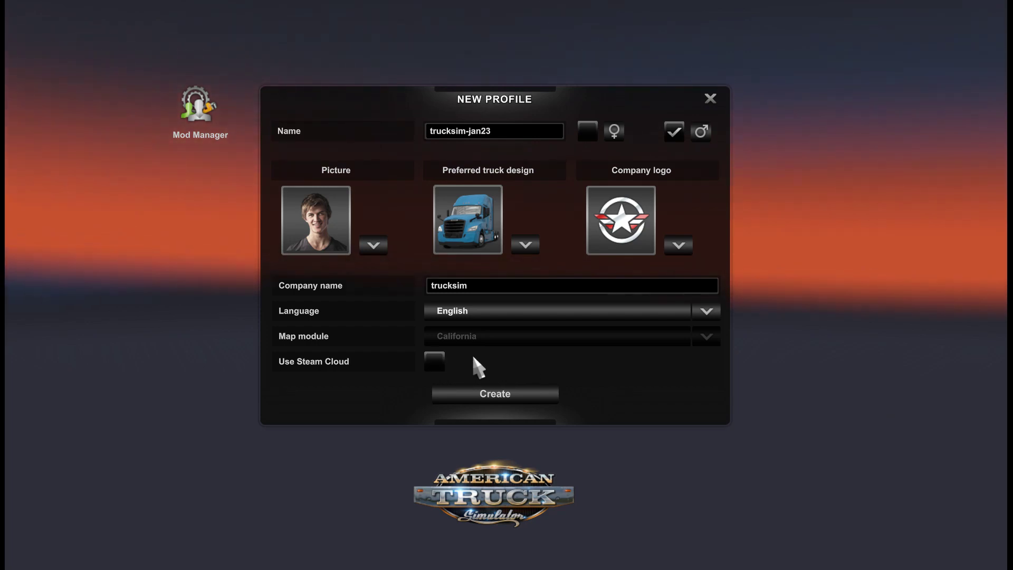
# Step: Create the profile, skip the control wizard, accept the headquarters, decline the tutorial, and dismiss the intro messages
pyautogui.click(525, 395)
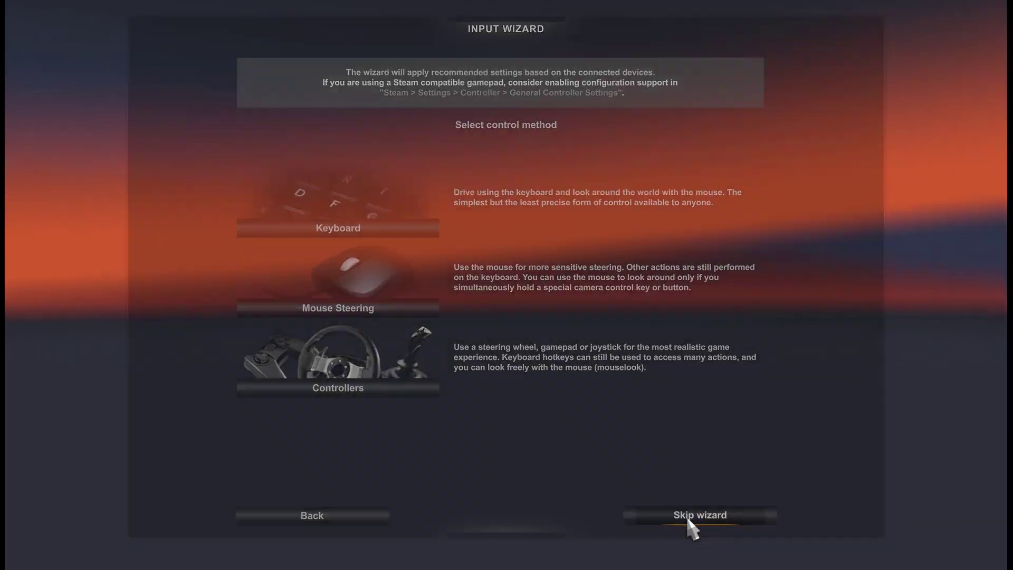
pyautogui.click(688, 519)
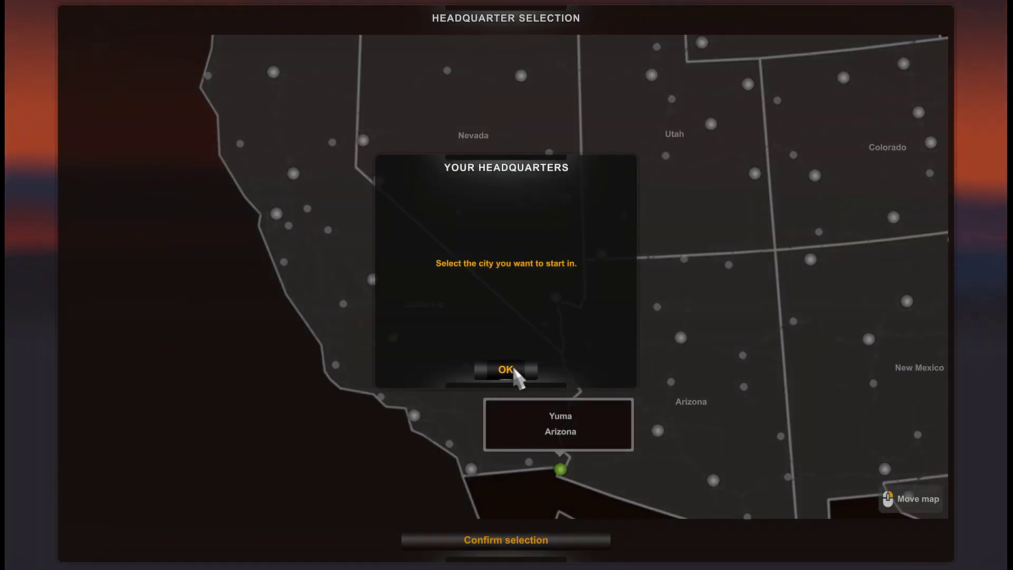
pyautogui.click(514, 372)
pyautogui.click(552, 370)
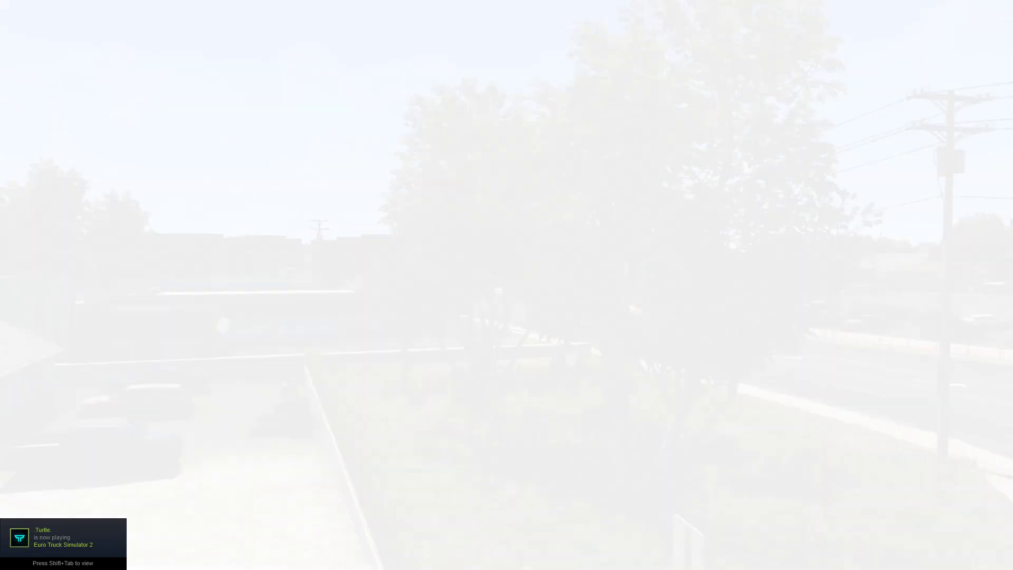
pyautogui.press('Return')
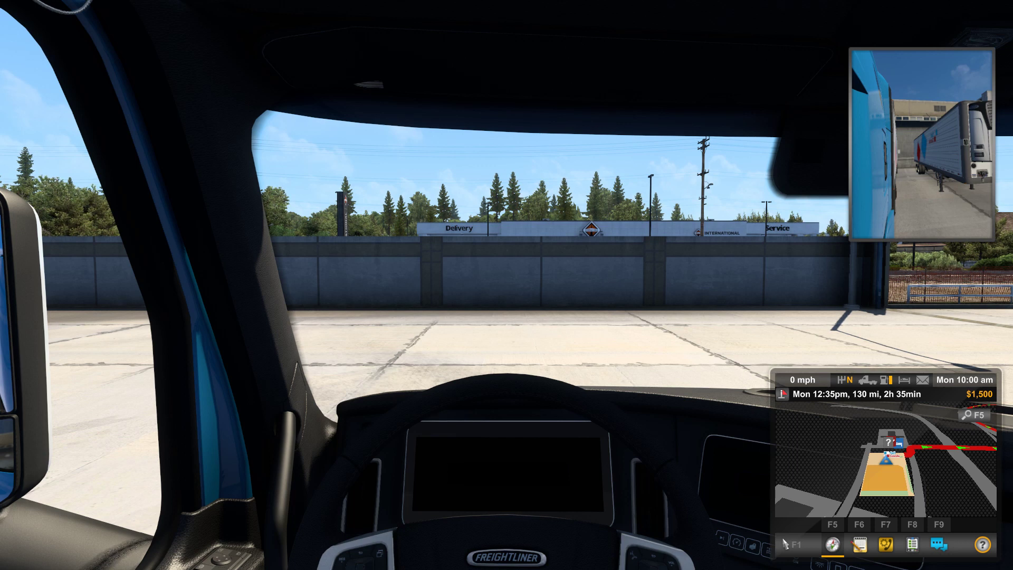
# Step: Open the world map, pan and zoom across the states, and bring up the developer console
pyautogui.press('m')
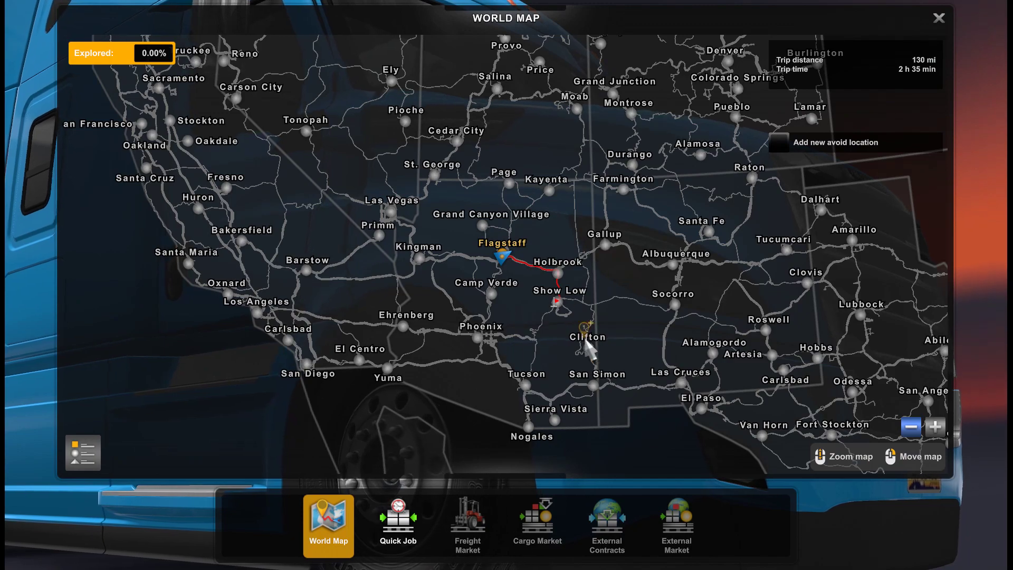
pyautogui.moveTo(559, 262); pyautogui.dragTo(733, 445)
pyautogui.moveTo(469, 95); pyautogui.dragTo(531, 323)
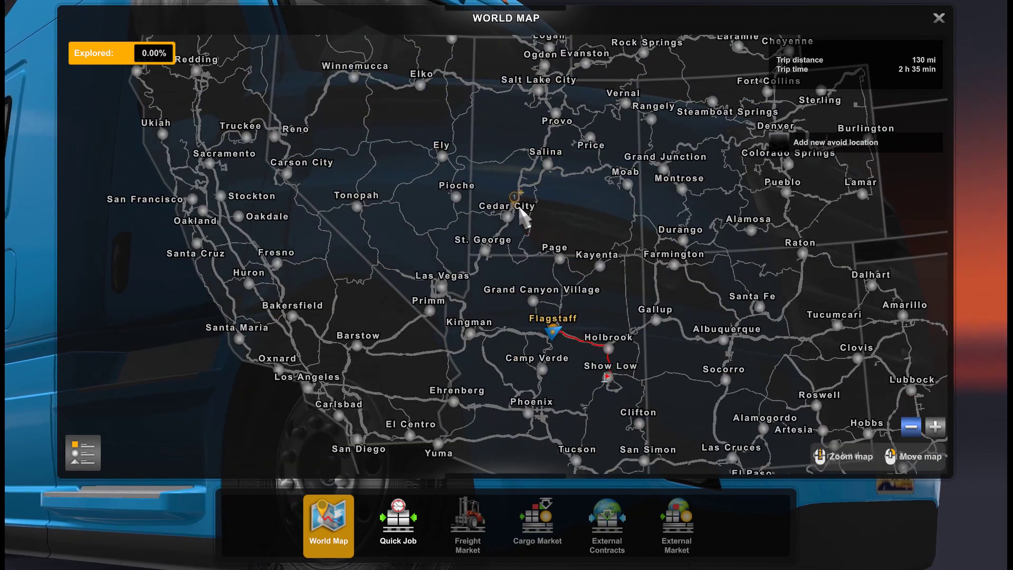
pyautogui.scroll(5, 524, 278)
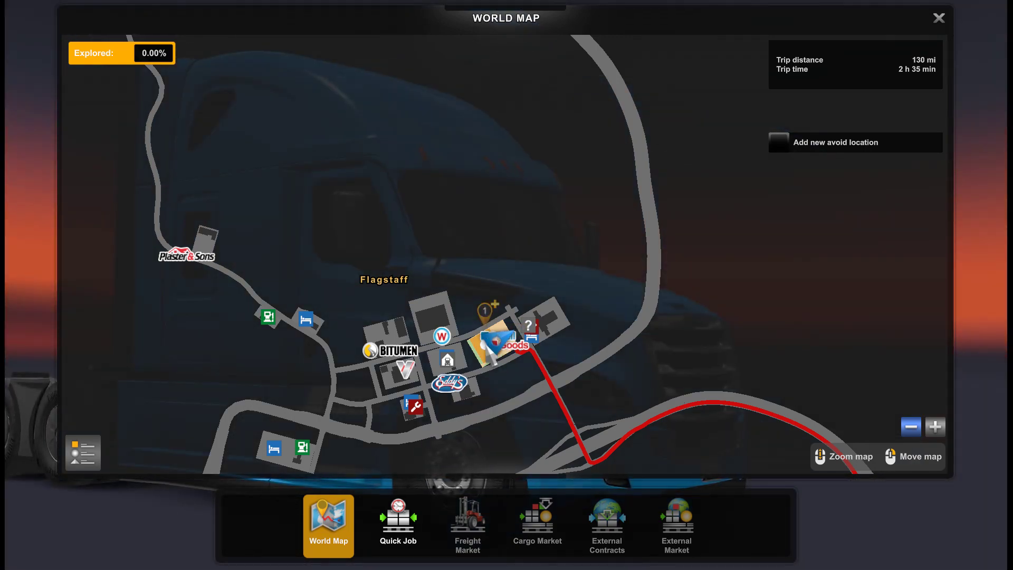
pyautogui.scroll(-5, 416, 287)
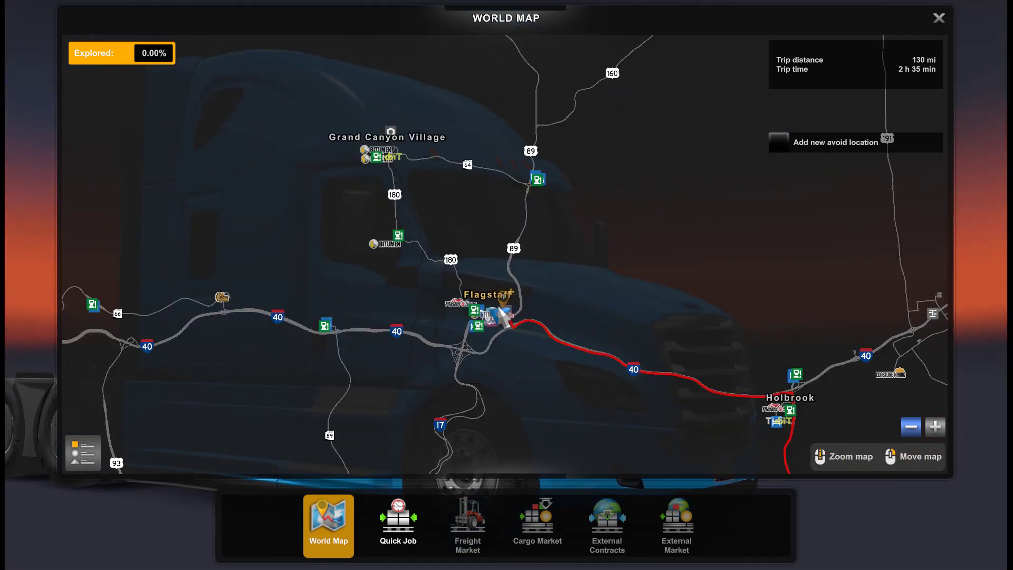
pyautogui.scroll(-4, 473, 298)
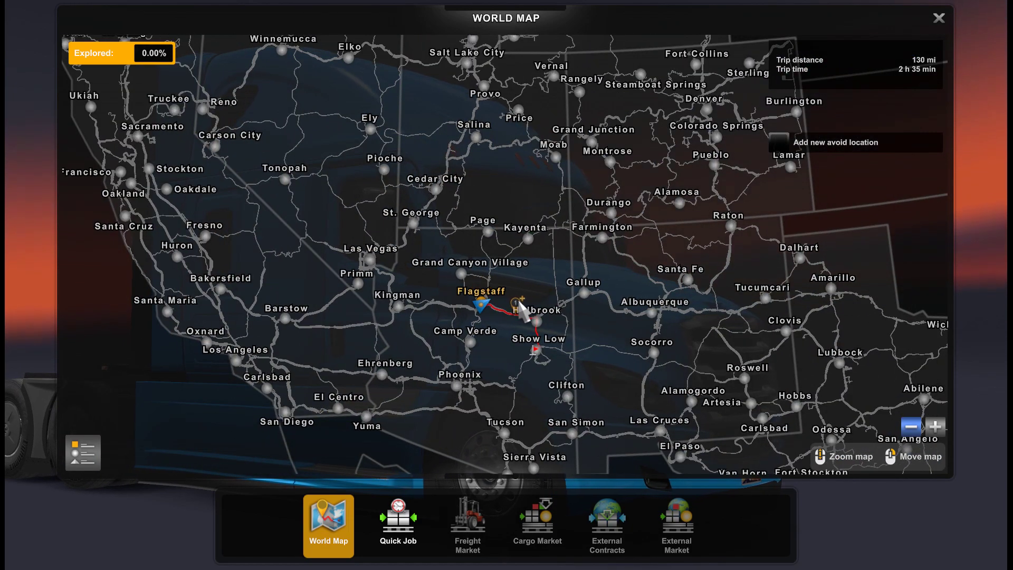
pyautogui.press('Right')
pyautogui.press('Down')
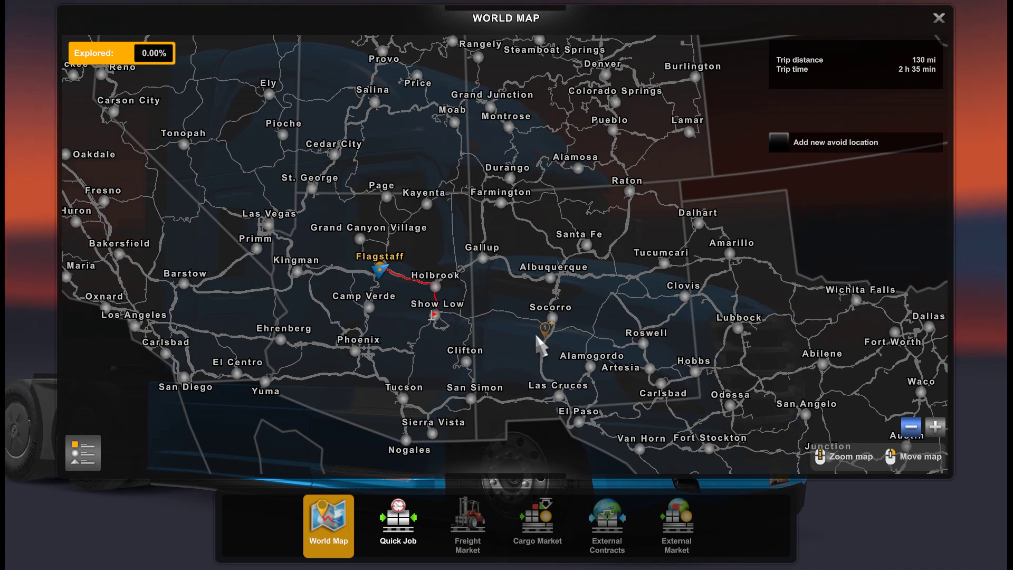
pyautogui.press('`')
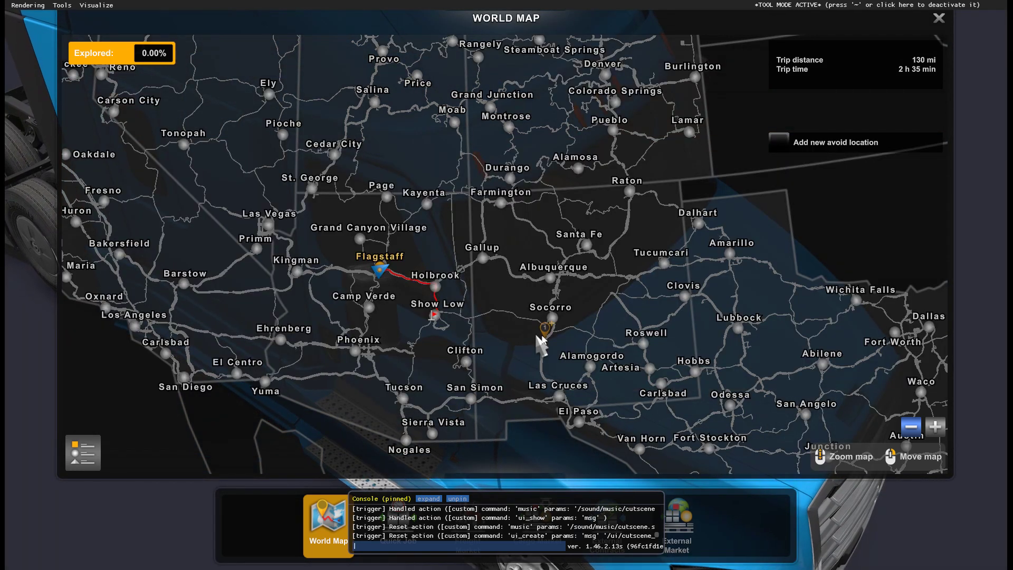
# Step: Run 'g_save_format 2' in the developer console, then close the console
pyautogui.write('goto sheridan')
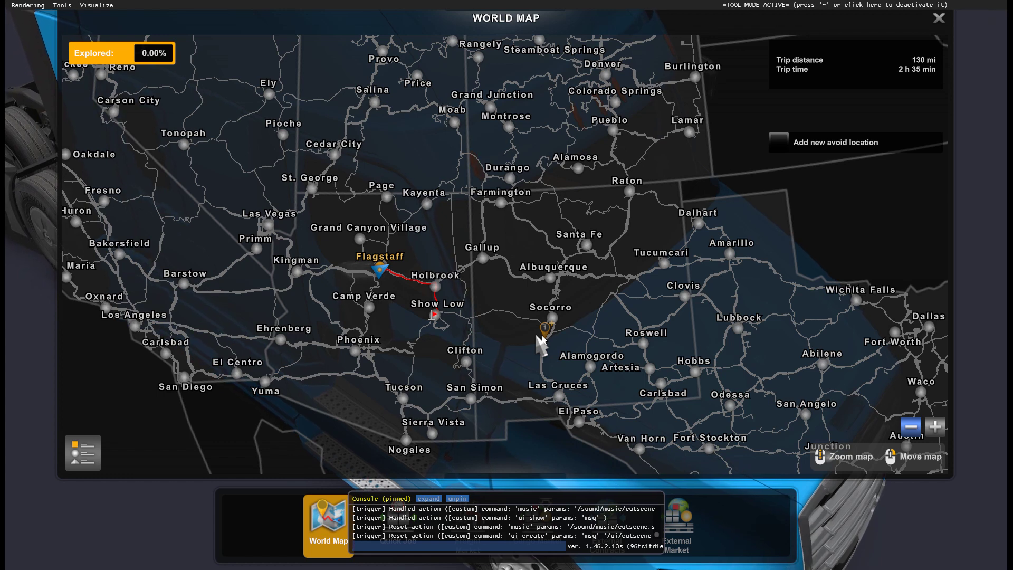
pyautogui.press('BackSpace')
pyautogui.press('BackSpace')
pyautogui.press('BackSpace')
pyautogui.press('BackSpace')
pyautogui.press('BackSpace')
pyautogui.press('BackSpace')
pyautogui.press('BackSpace')
pyautogui.press('BackSpace')
pyautogui.write('glasgow')
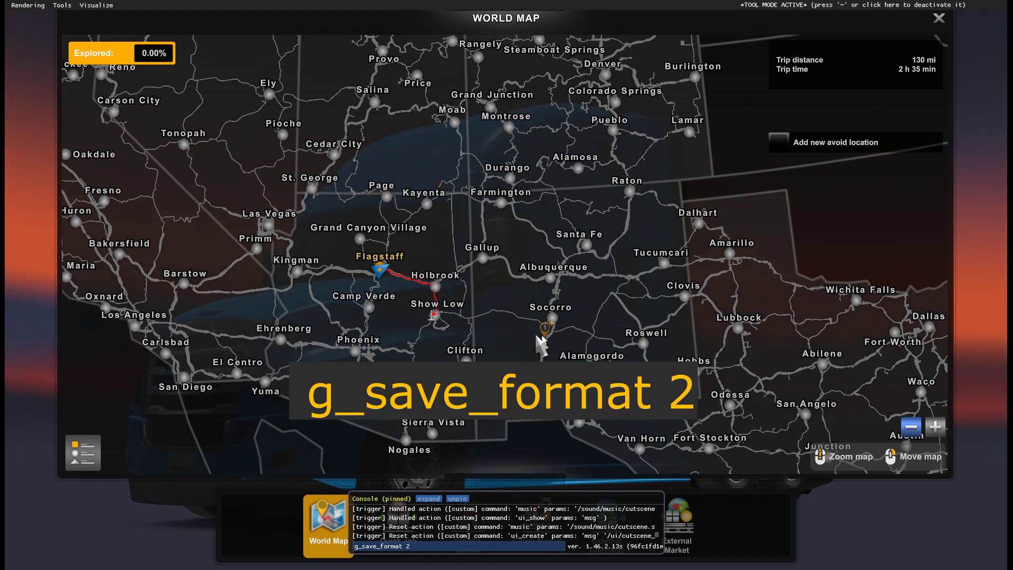
pyautogui.press('Return')
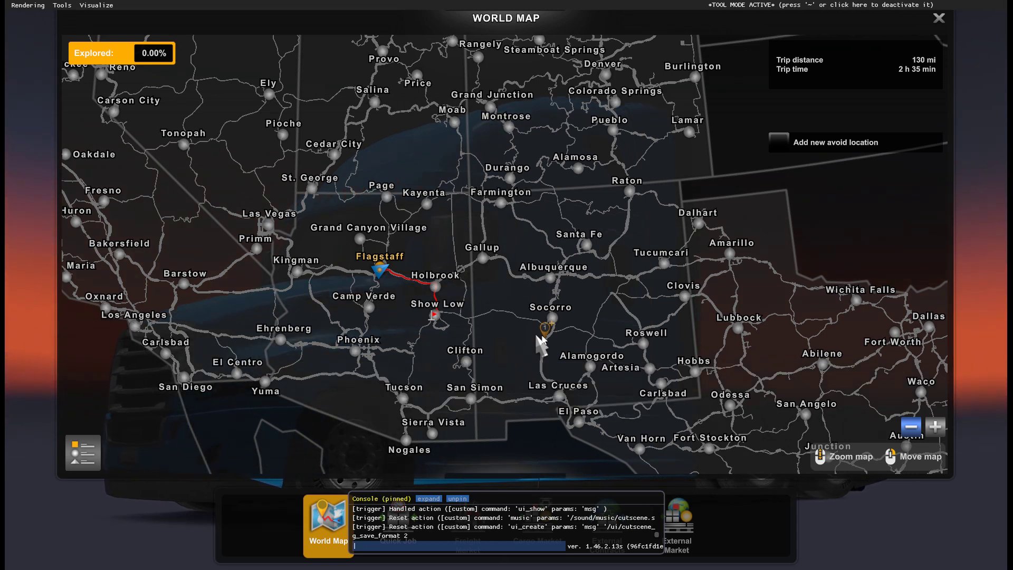
pyautogui.press('`')
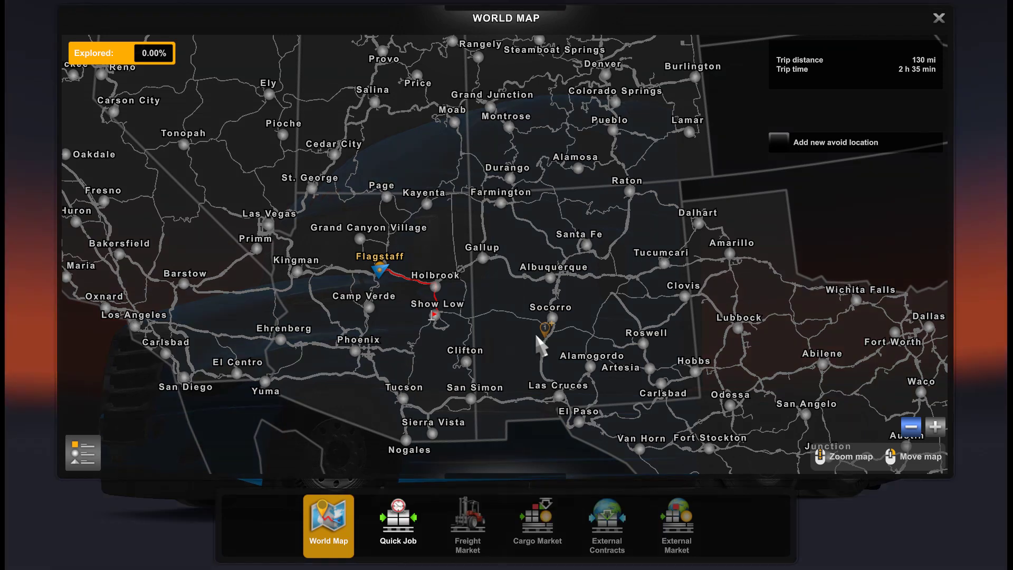
# Step: Leave the map, open Save & Load > Save Game from the main menu, and enter new save '1'
pyautogui.press('Escape')
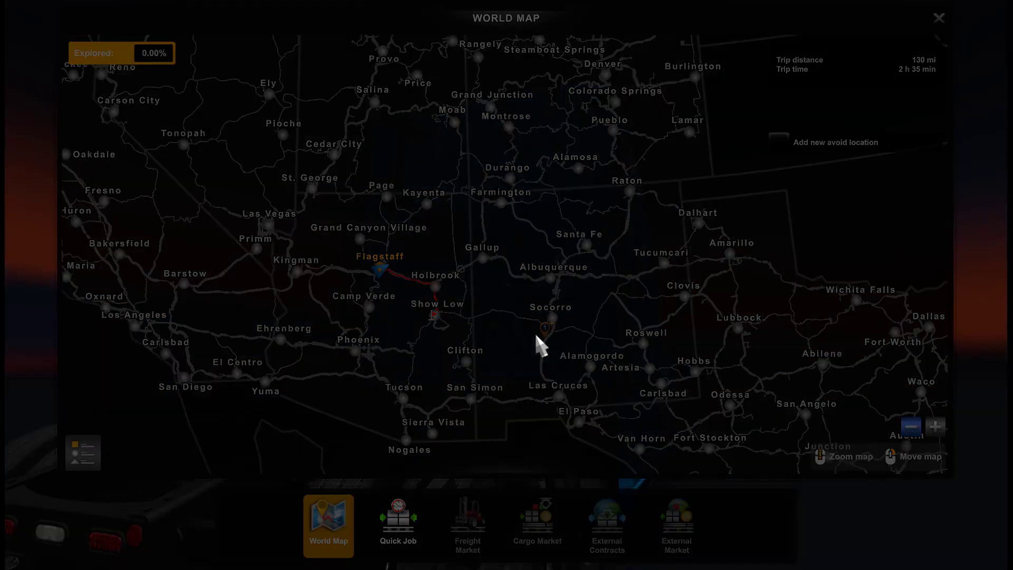
pyautogui.press('Escape')
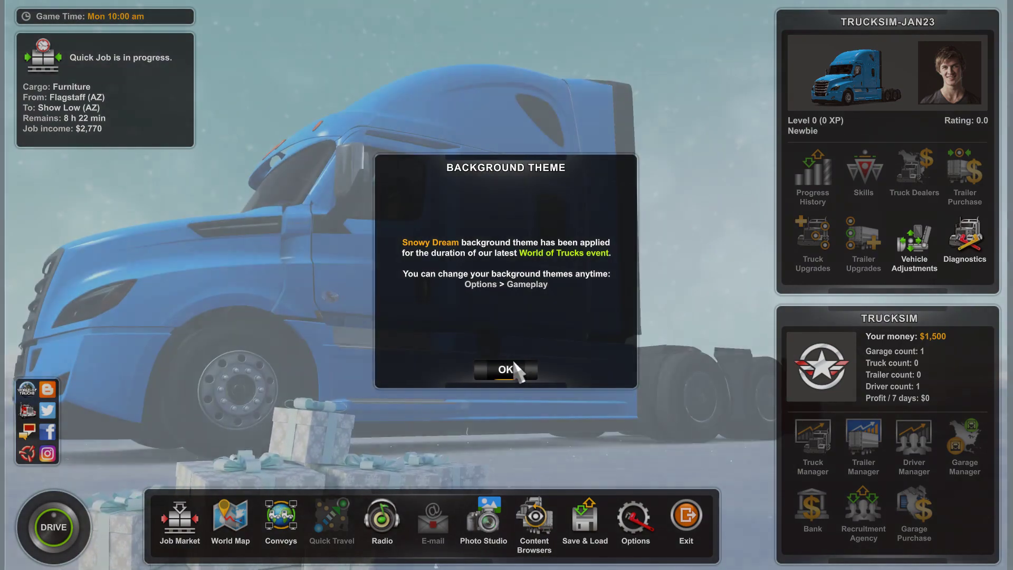
pyautogui.click(511, 370)
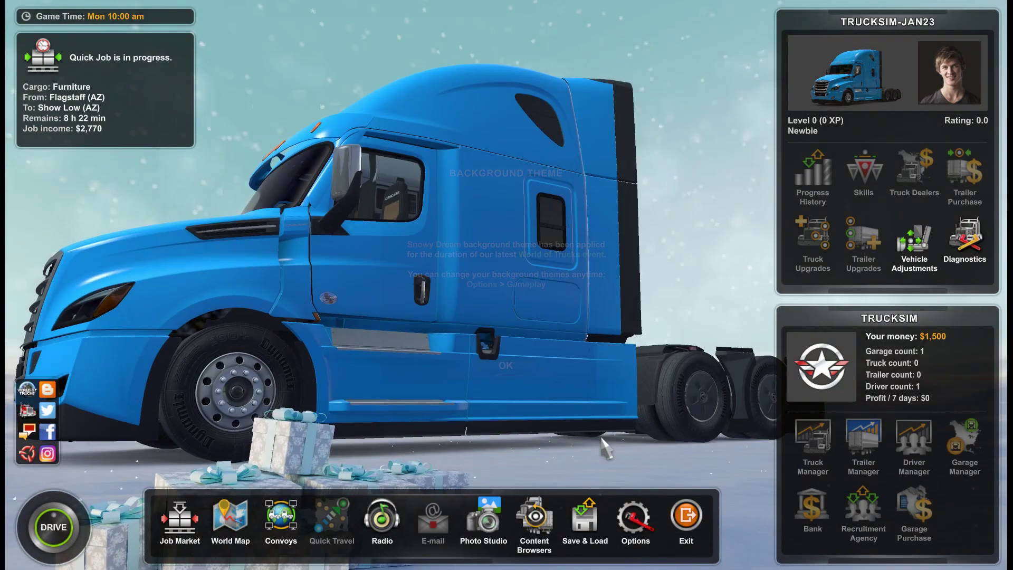
pyautogui.click(585, 522)
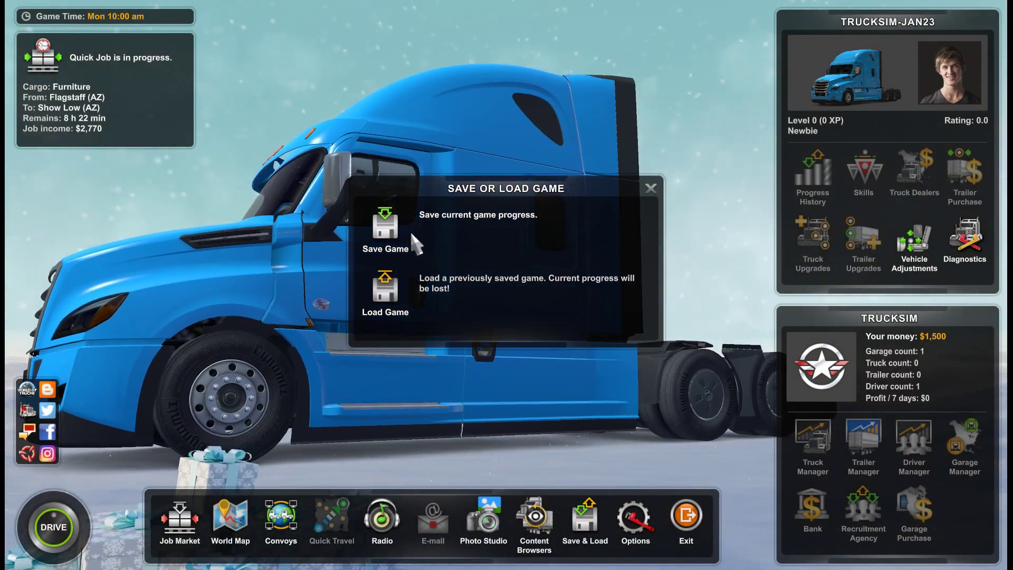
pyautogui.click(389, 241)
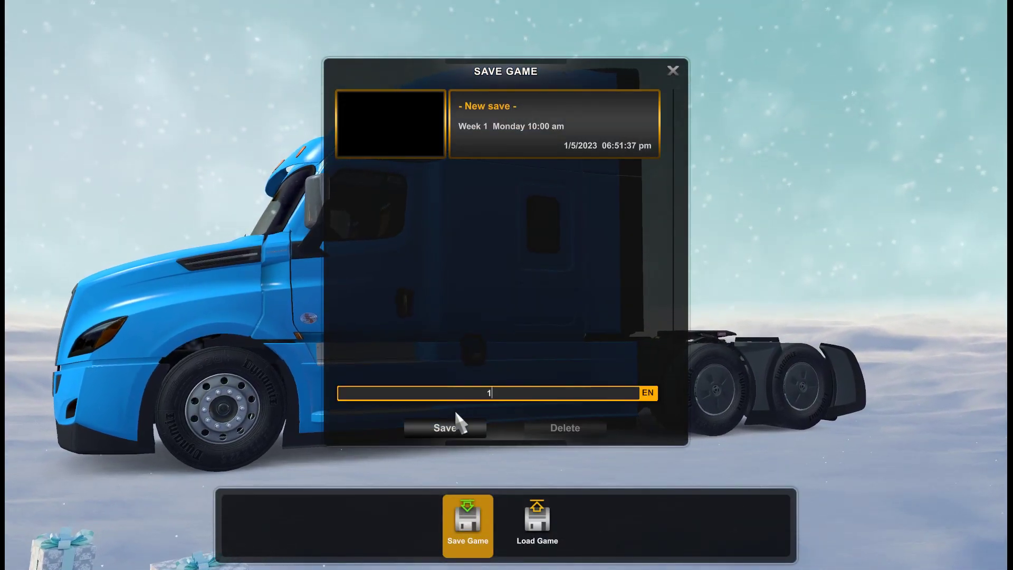
pyautogui.click(444, 427)
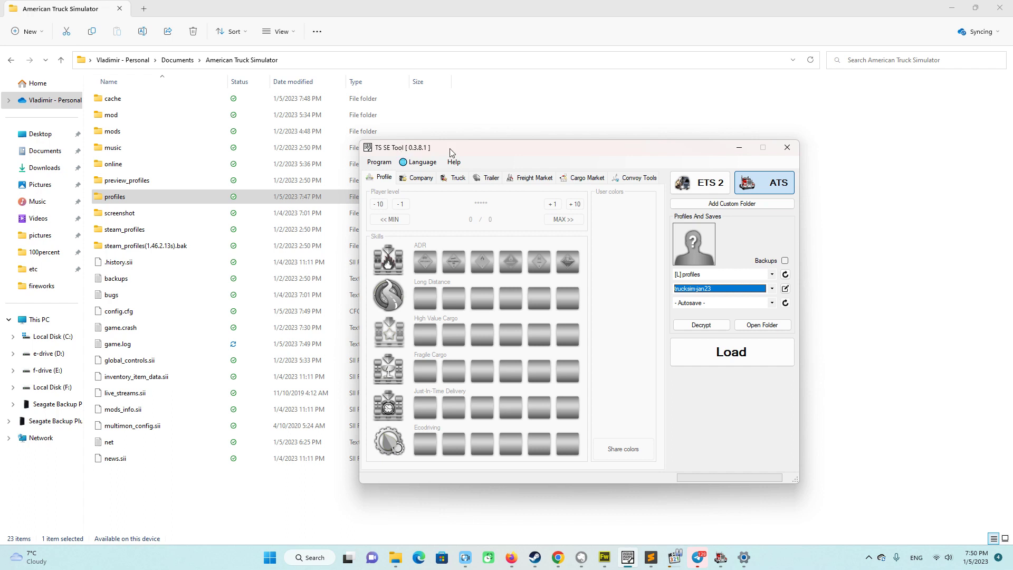
# Step: In TS SE Tool, select the new profile and save 1, decrypt it, and minimize the tool
pyautogui.moveTo(500, 152)
pyautogui.mouseDown()
pyautogui.moveTo(541, 146)
pyautogui.moveTo(486, 154)
pyautogui.mouseUp()
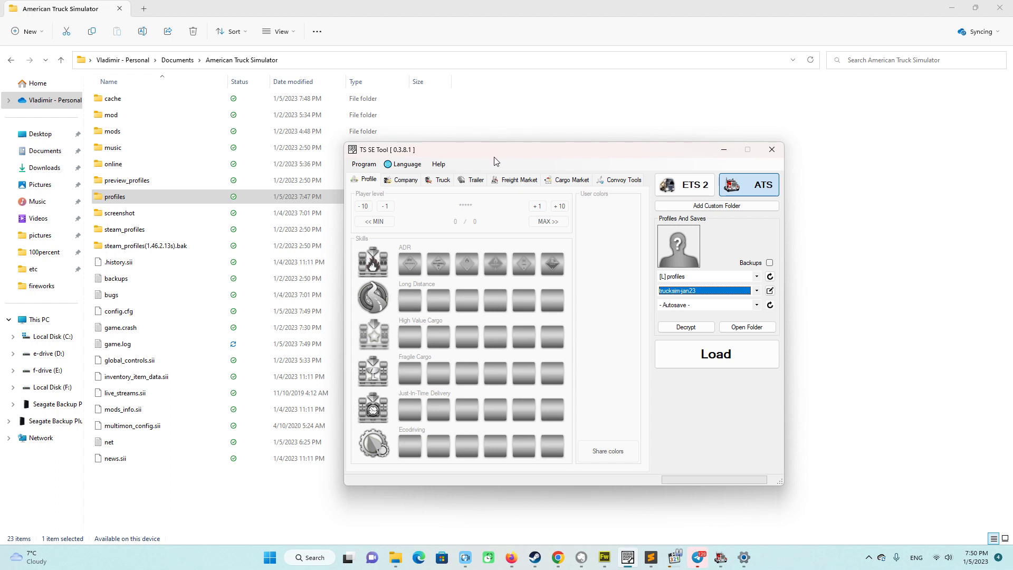
pyautogui.moveTo(496, 150); pyautogui.dragTo(508, 152)
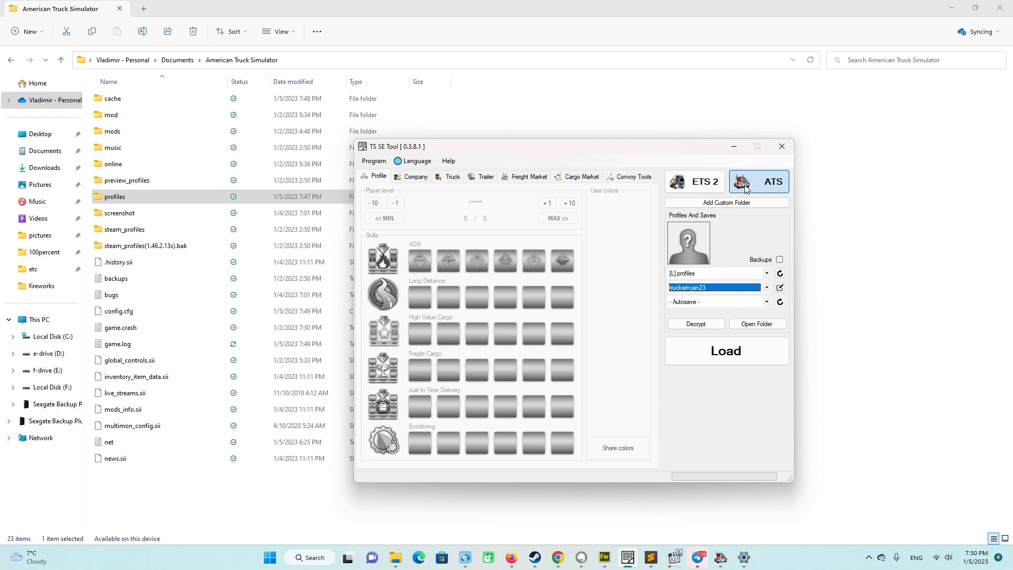
pyautogui.click(711, 291)
pyautogui.click(707, 301)
pyautogui.click(713, 302)
pyautogui.click(682, 315)
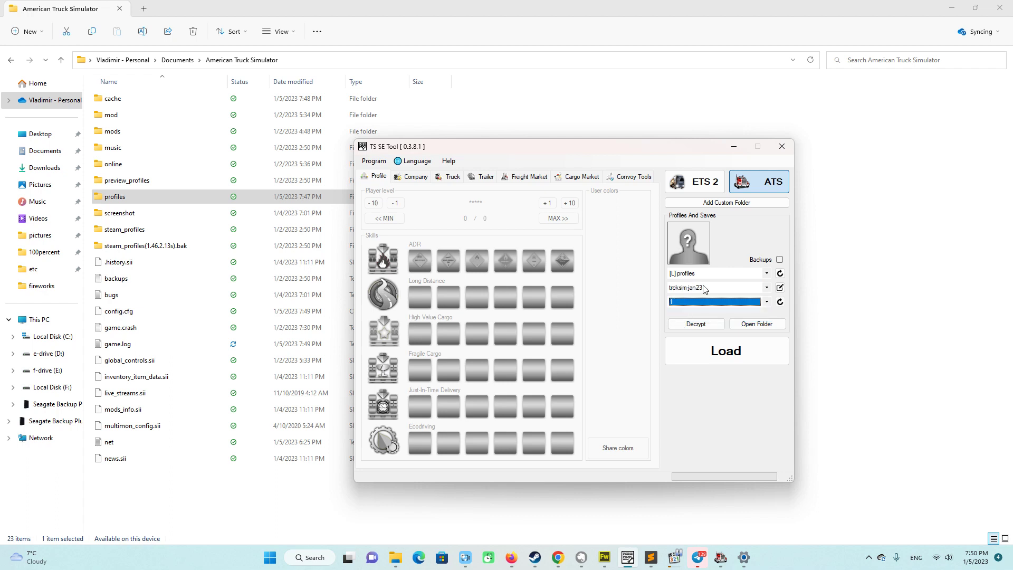
pyautogui.click(700, 325)
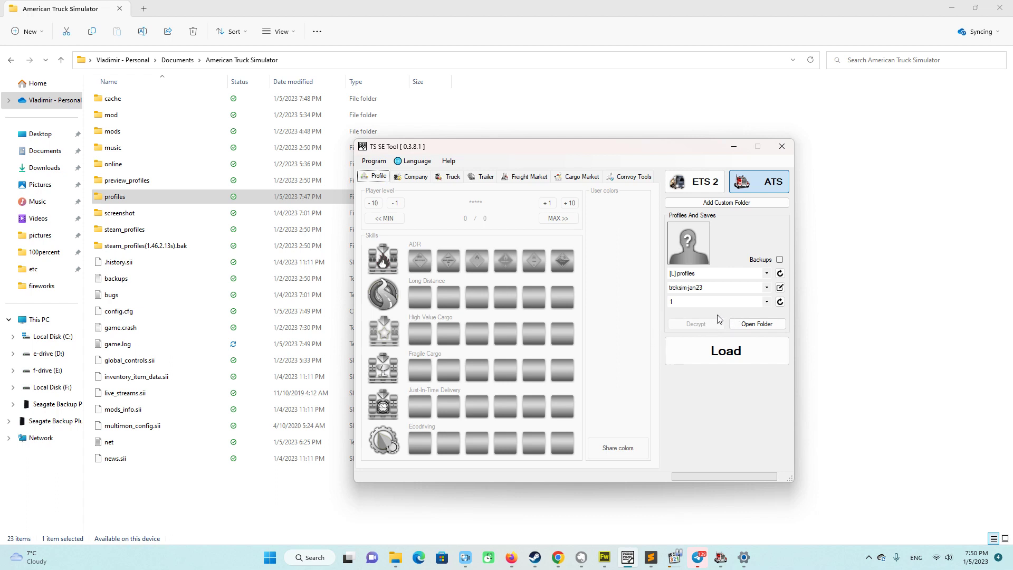
pyautogui.click(733, 148)
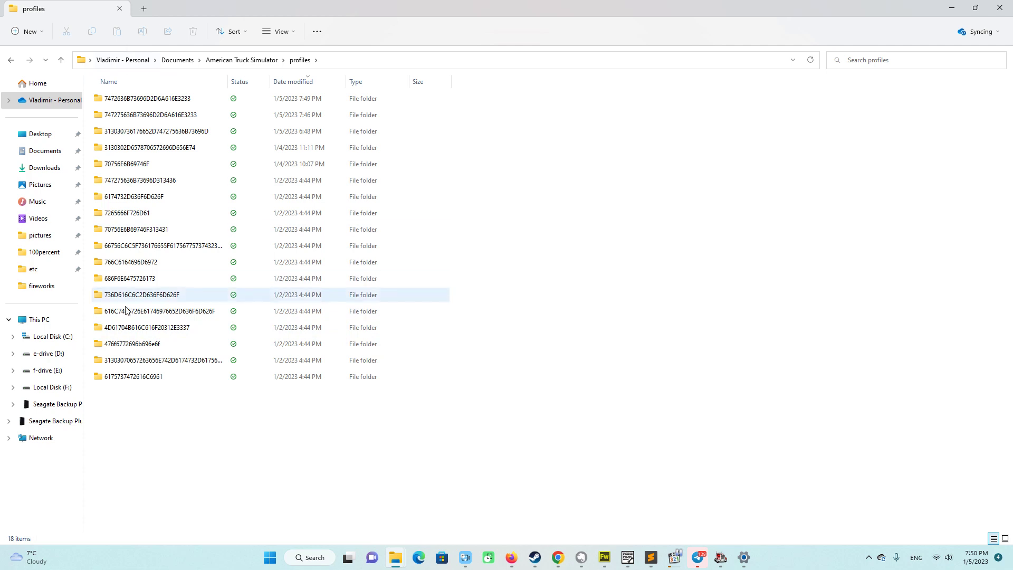
# Step: Sort profile folders newest-first by Date modified and open the most recent profile
pyautogui.click(294, 82)
pyautogui.click(298, 85)
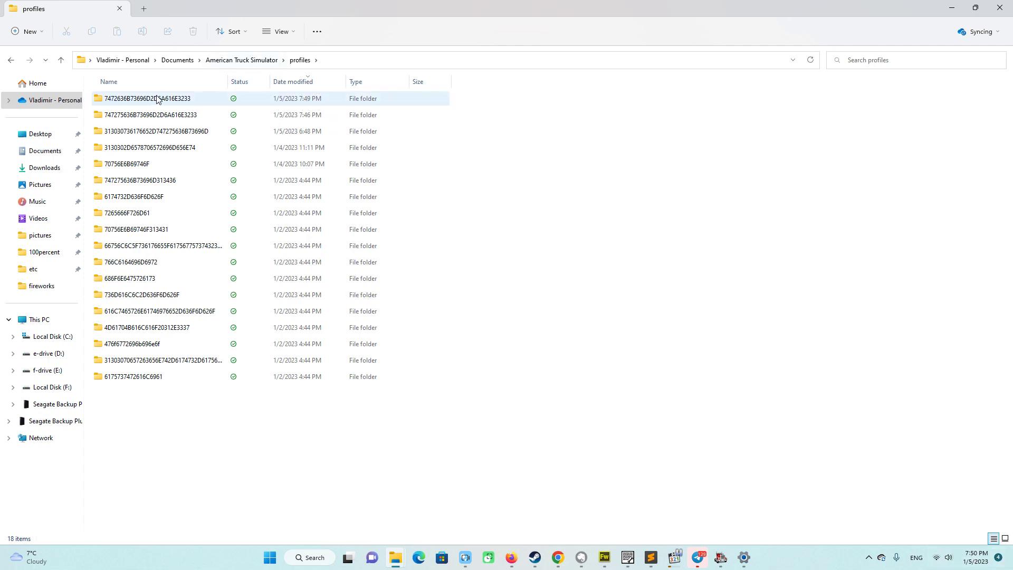
pyautogui.moveTo(164, 97)
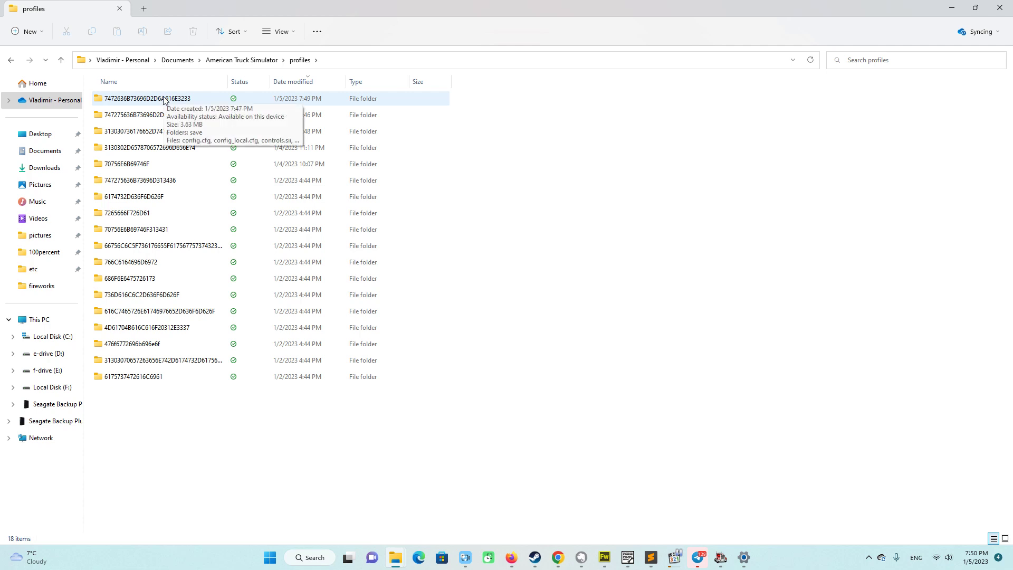
pyautogui.doubleClick(152, 98)
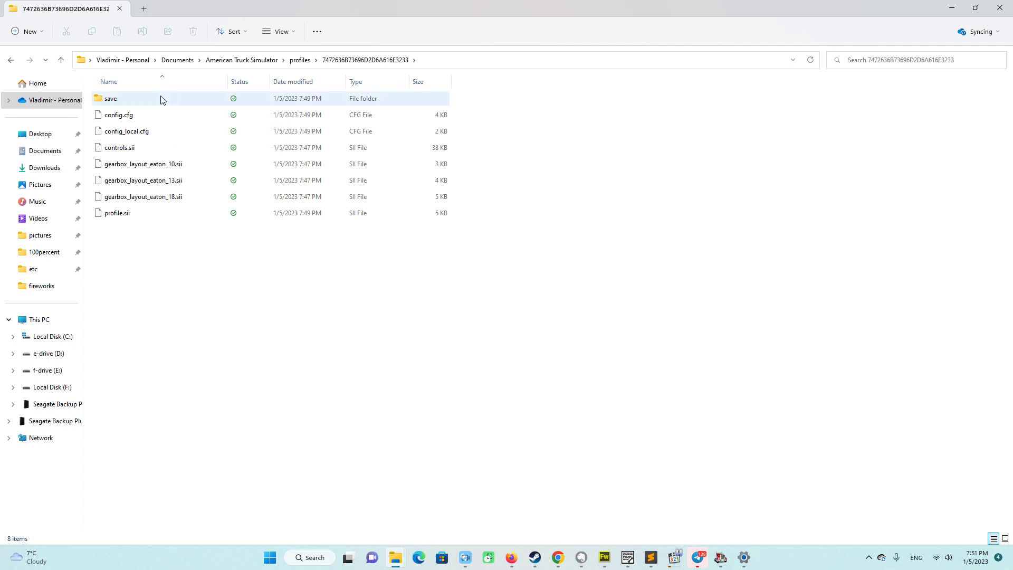
# Step: Go into save > 1 and open game.sii with Sublime Text
pyautogui.moveTo(132, 99)
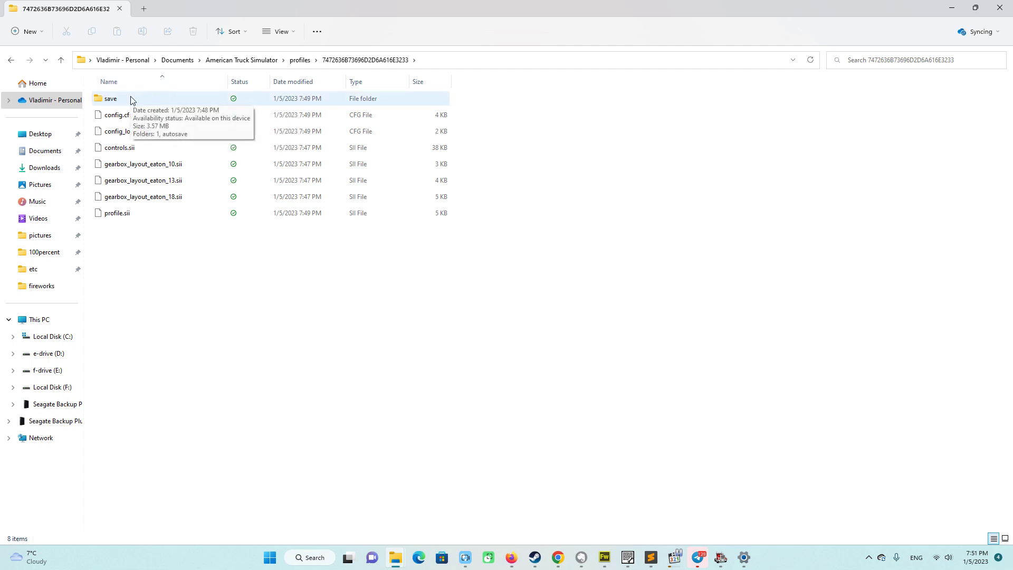
pyautogui.doubleClick(133, 100)
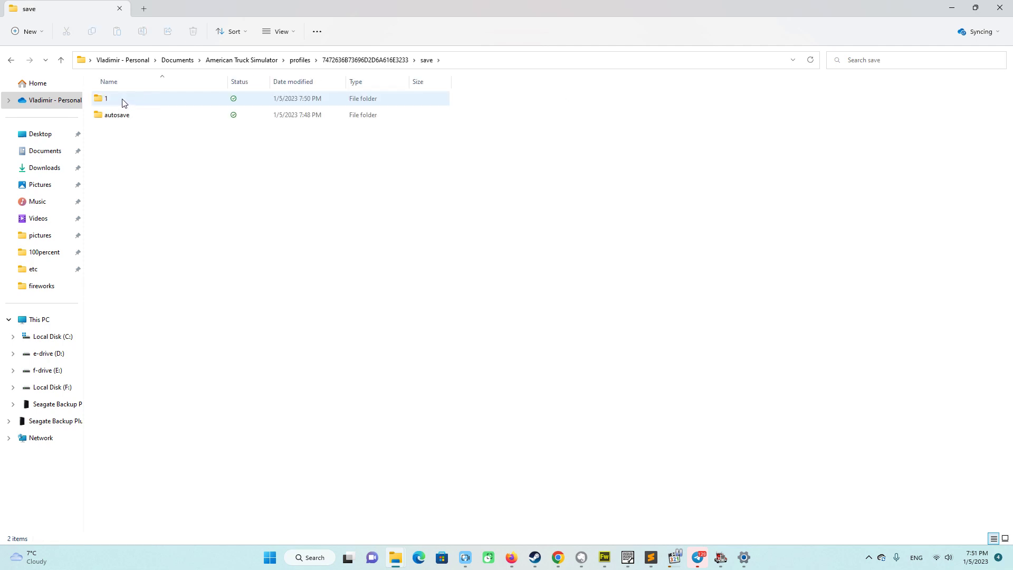
pyautogui.doubleClick(123, 101)
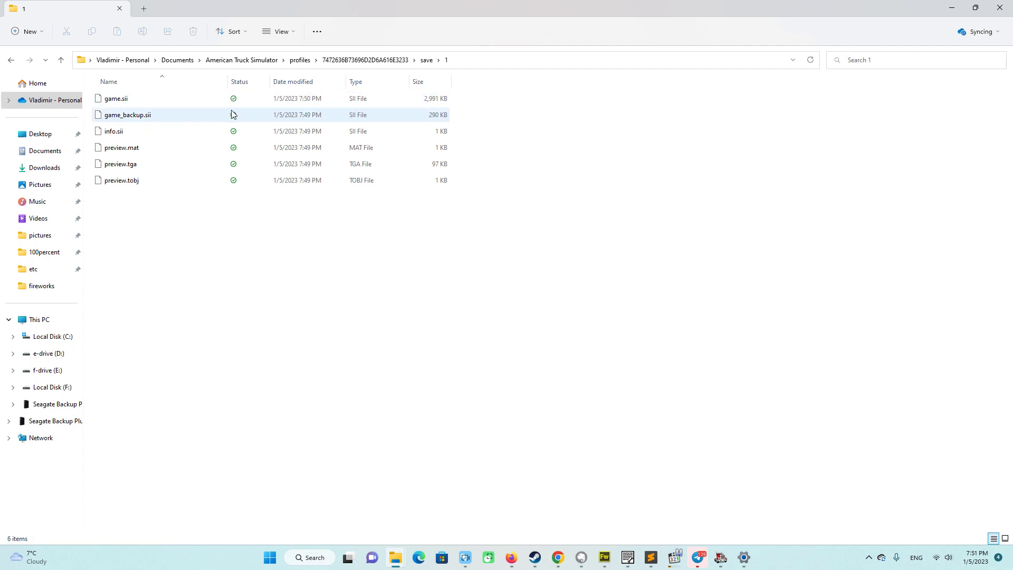
pyautogui.rightClick(115, 102)
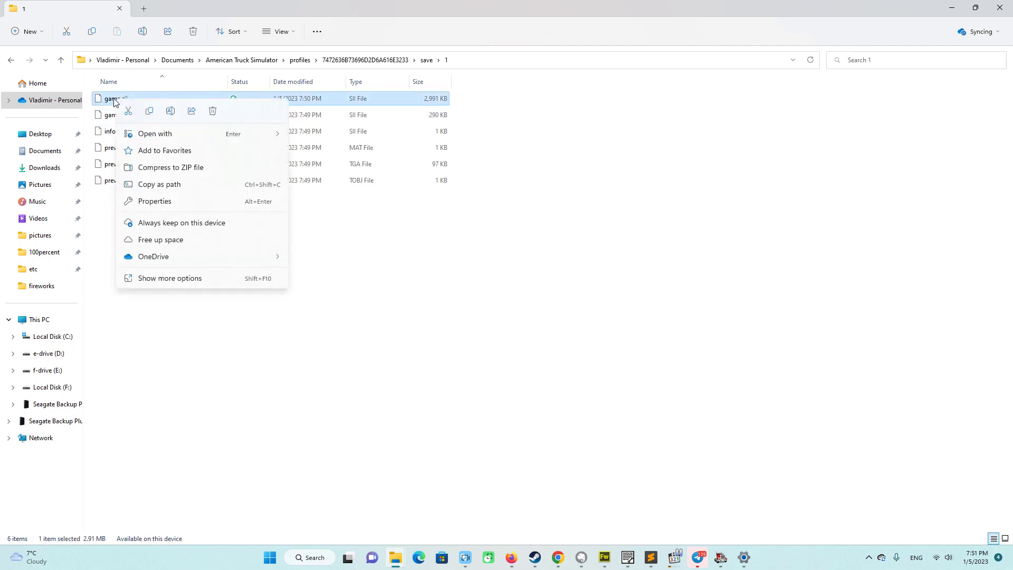
pyautogui.moveTo(153, 135)
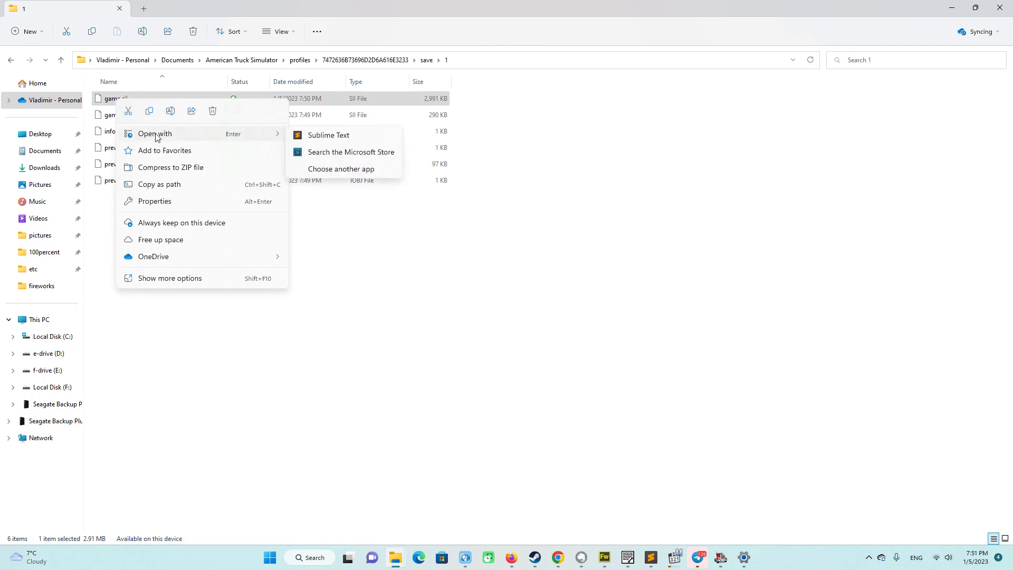
pyautogui.click(327, 137)
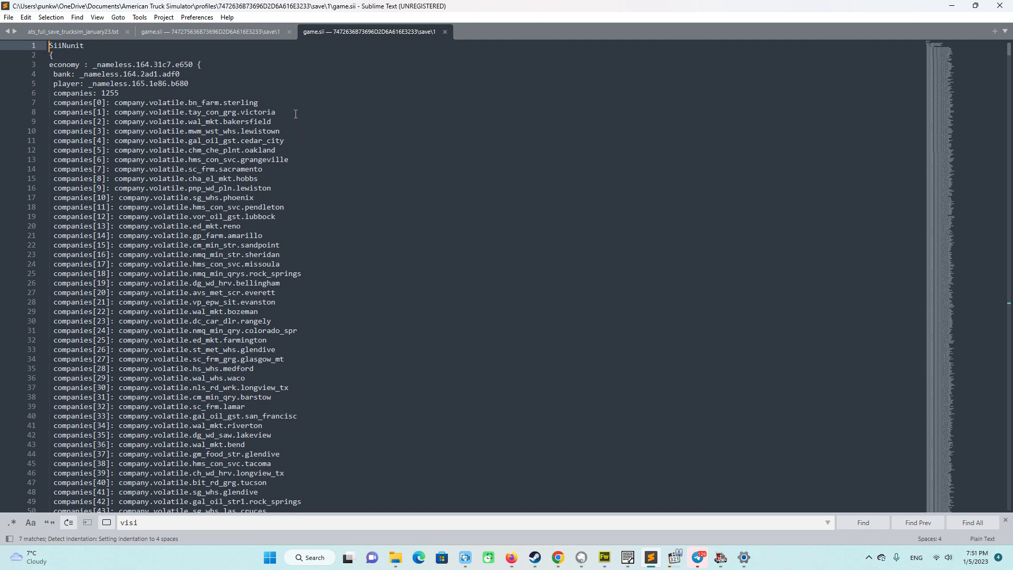
# Step: Close the second game.sii tab and scroll the remaining file to confirm it reads as plain text
pyautogui.click(289, 31)
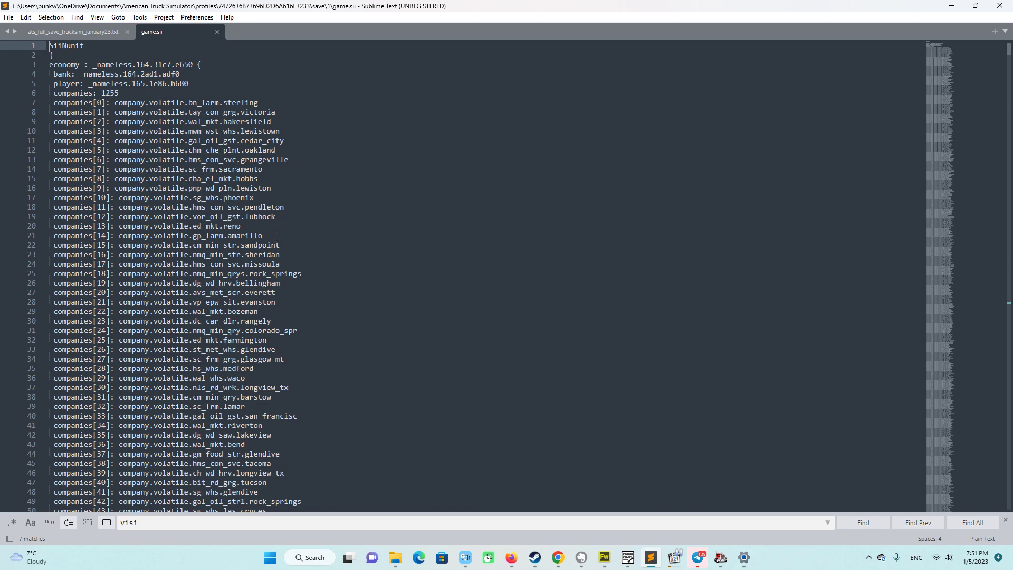
pyautogui.scroll(-8, 262, 257)
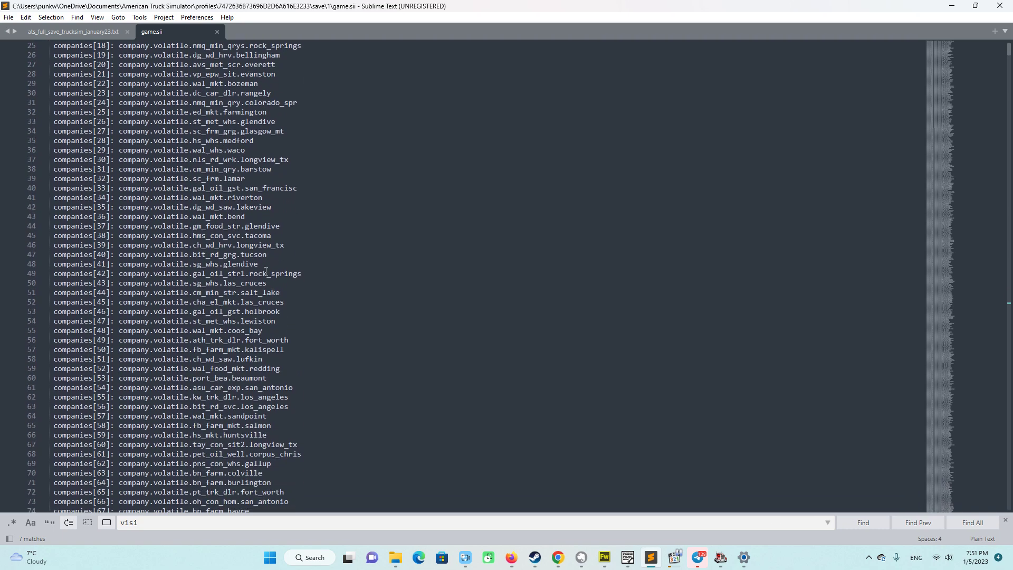
pyautogui.scroll(10, 265, 273)
pyautogui.scroll(-5, 262, 240)
pyautogui.scroll(5, 262, 244)
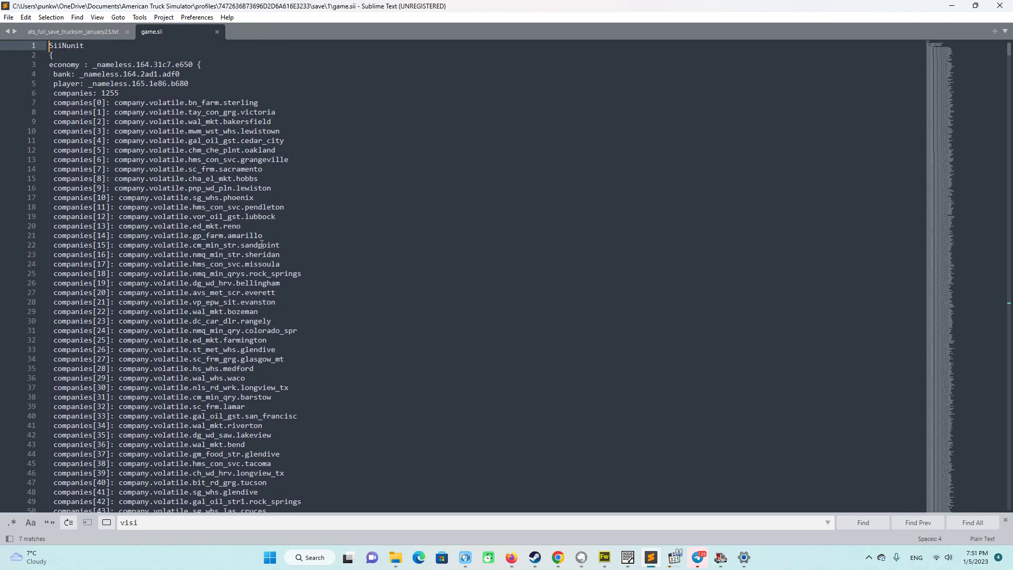
pyautogui.scroll(-15, 228, 189)
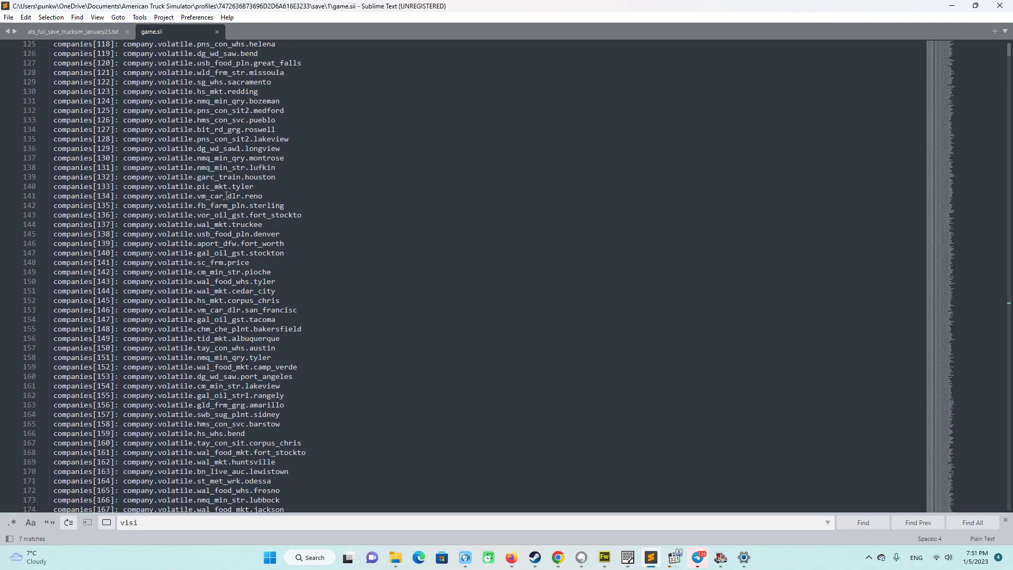